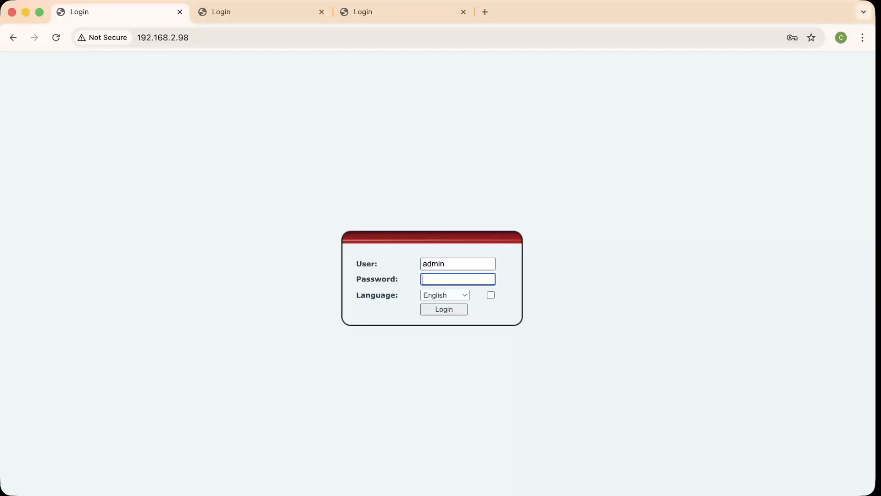
# Log in to the 192.168.2.98 phone's web interface as admin
pyautogui.write('admin')
pyautogui.press('Return')
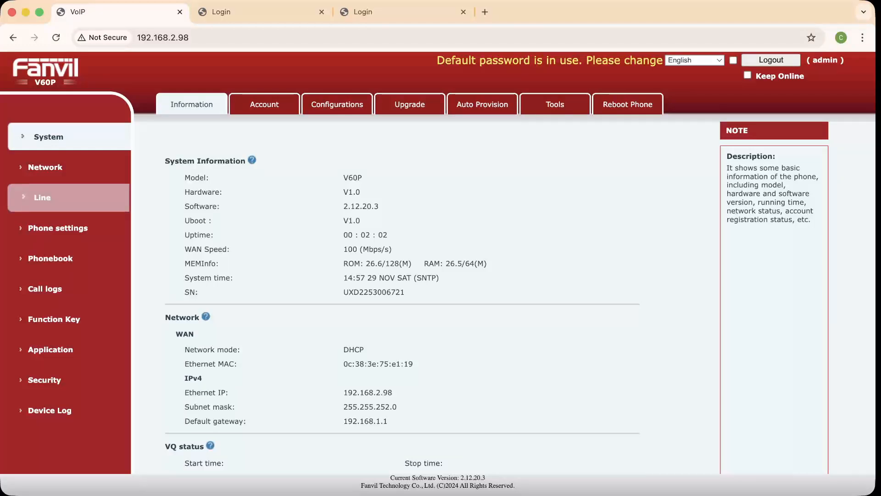
# Set SIP Hotspot to Enabled with Mode Hotspot on the main phone and apply
pyautogui.click(43, 197)
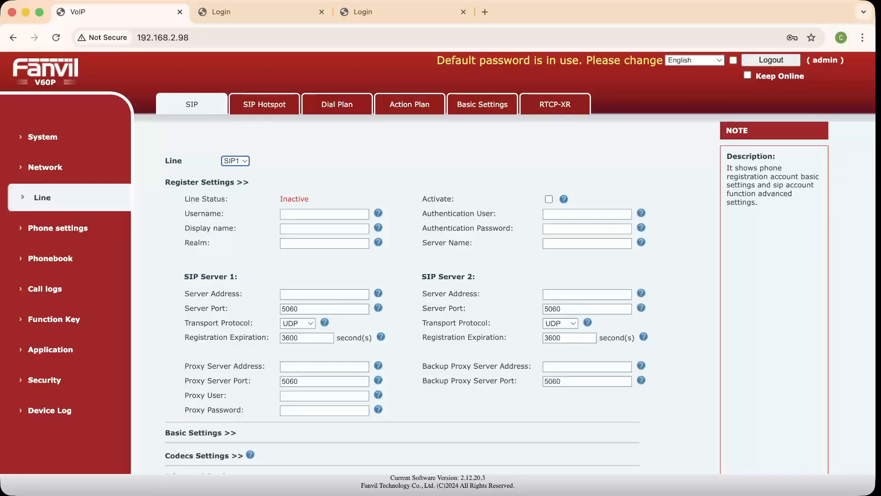
pyautogui.click(265, 104)
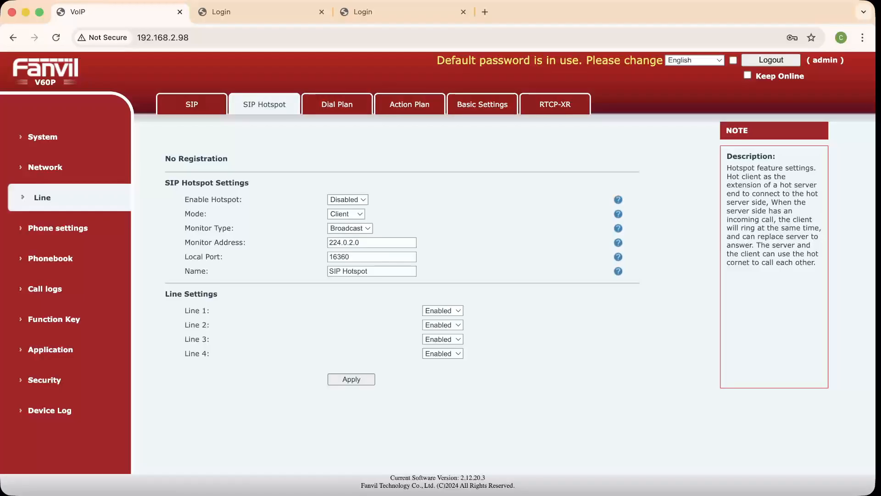
pyautogui.click(348, 199)
pyautogui.click(347, 210)
pyautogui.click(346, 214)
pyautogui.click(346, 224)
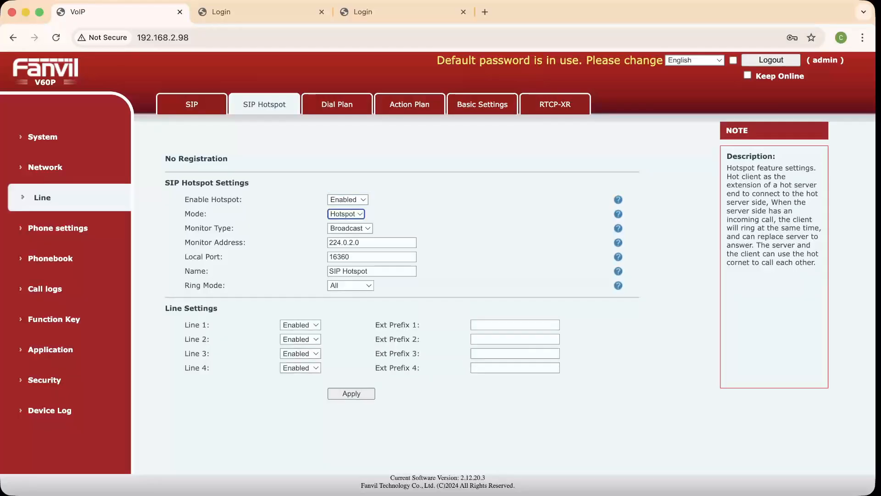
pyautogui.click(351, 393)
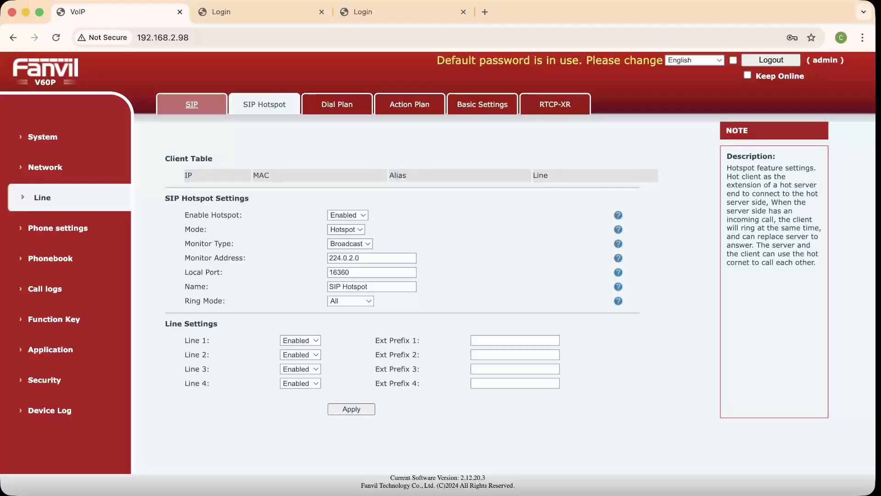
# Activate SIP1 with Username, Authentication User and Display name all 0, then select Server 1 Address
pyautogui.click(192, 104)
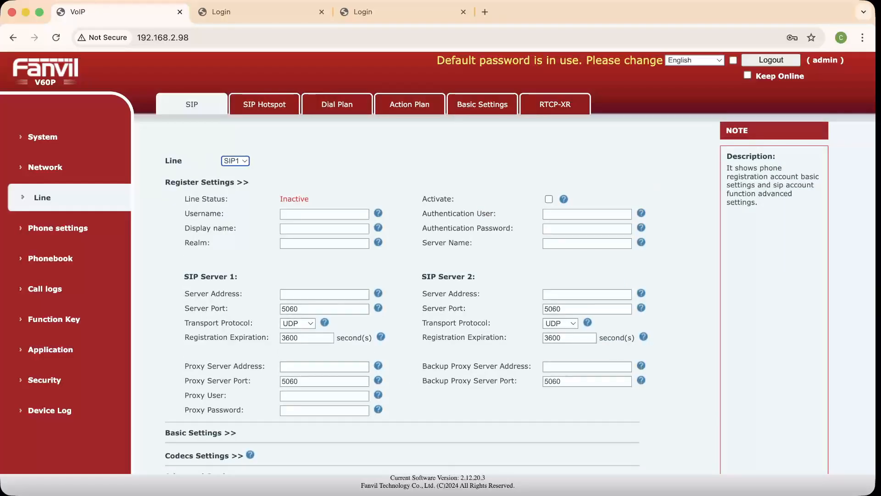
pyautogui.click(550, 199)
pyautogui.click(325, 215)
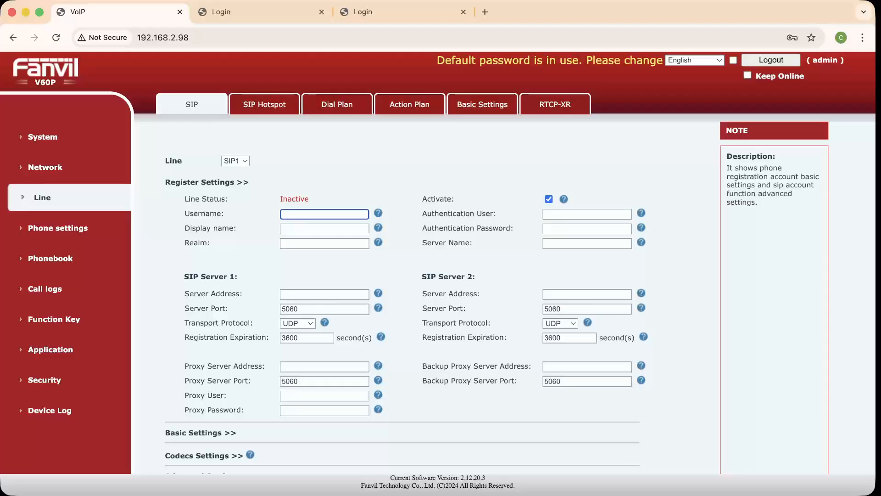
pyautogui.write('0')
pyautogui.press('Tab')
pyautogui.write('0')
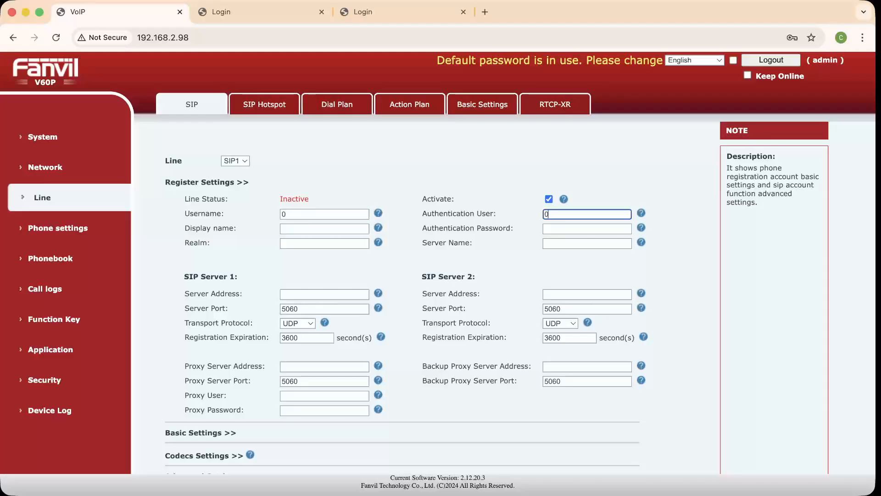
pyautogui.press('Tab')
pyautogui.write('0')
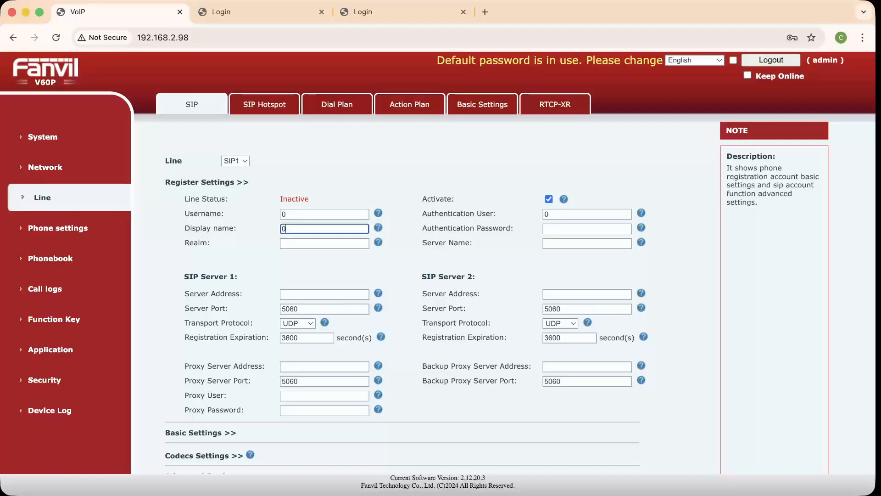
pyautogui.scroll(-3, 441, 294)
pyautogui.click(324, 215)
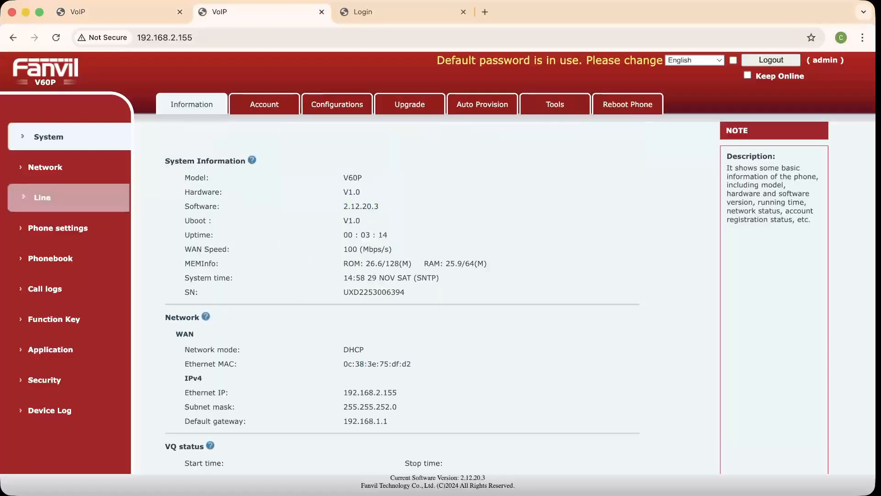
# Set Enable Hotspot to Enabled on the 192.168.2.155 phone and apply
pyautogui.click(42, 197)
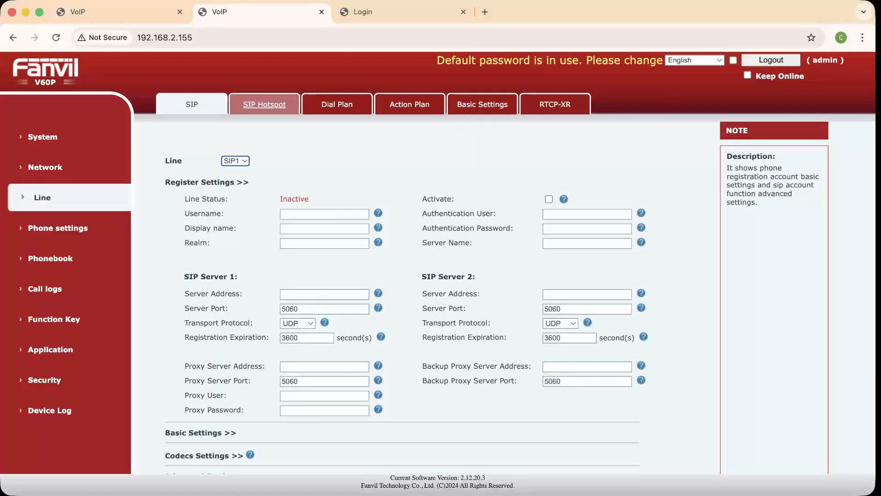
pyautogui.click(265, 104)
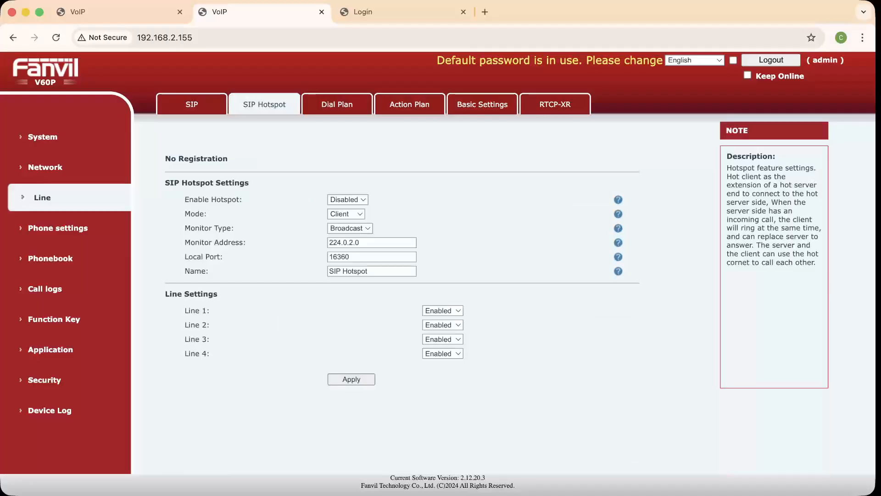
pyautogui.click(347, 211)
pyautogui.click(352, 380)
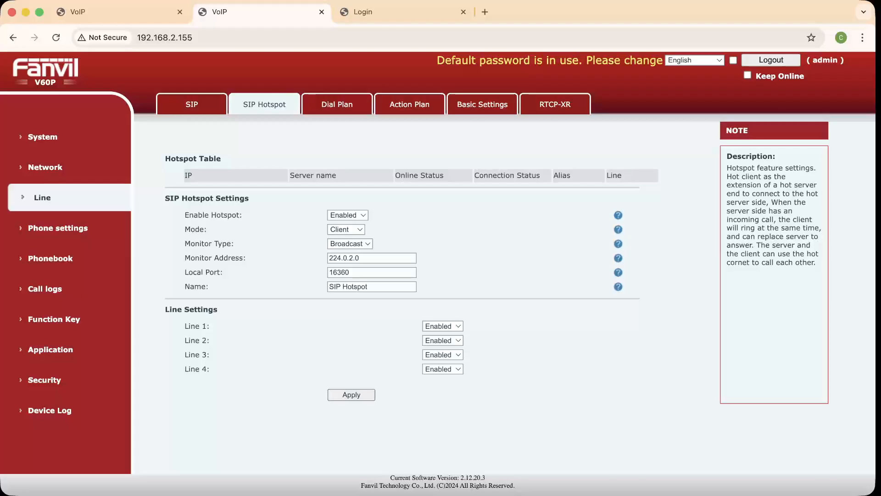
# Refresh the hotspot page to confirm it is connected to 192.168.2.98, then check SIP1 registration
pyautogui.click(192, 104)
pyautogui.click(265, 105)
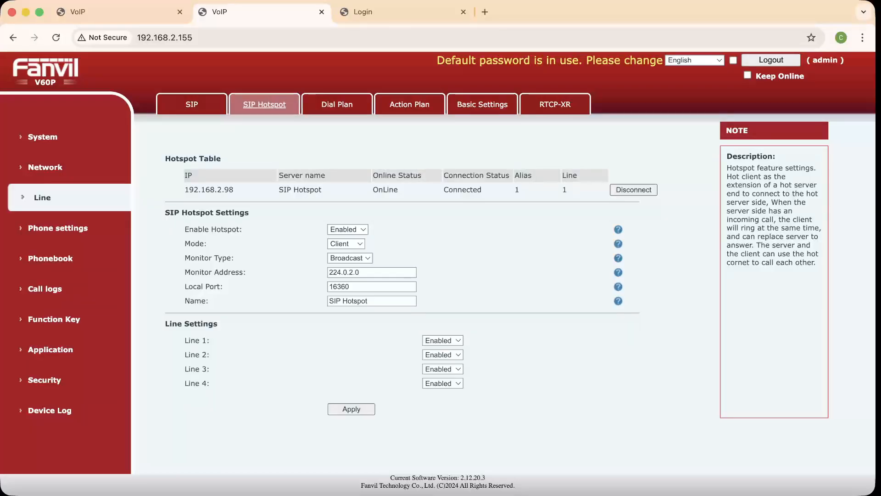
pyautogui.click(192, 105)
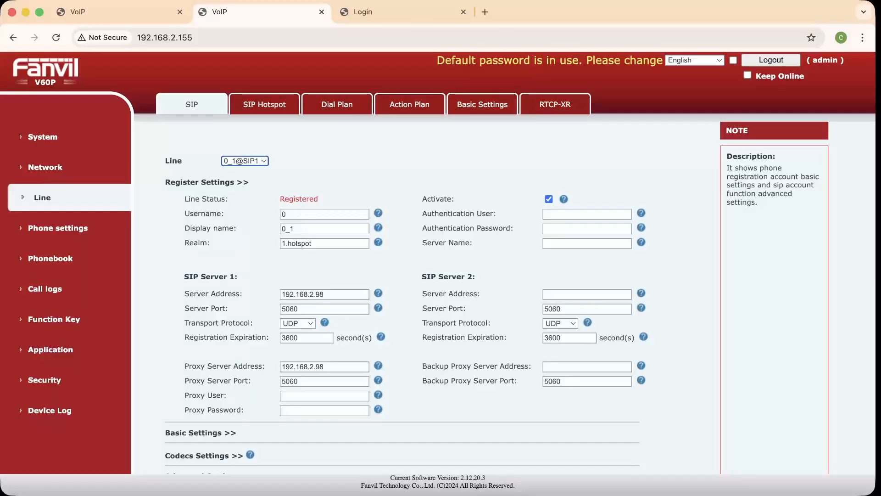
# Log in to the 192.168.2.104 phone as admin with its password
pyautogui.click(404, 12)
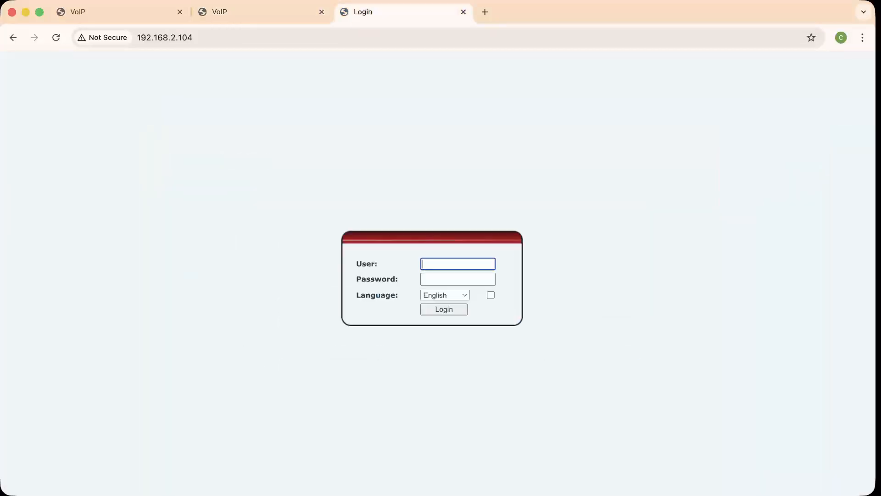
pyautogui.write('admin')
pyautogui.press('Tab')
pyautogui.write('admin')
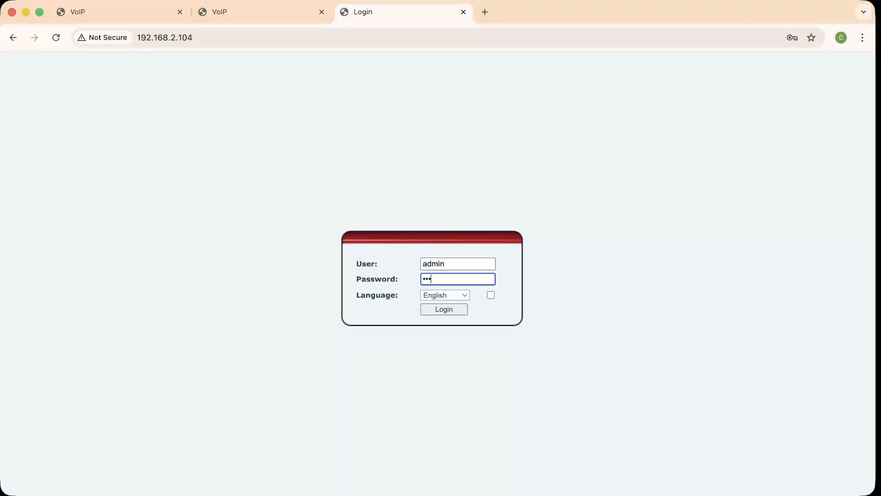
pyautogui.press('Return')
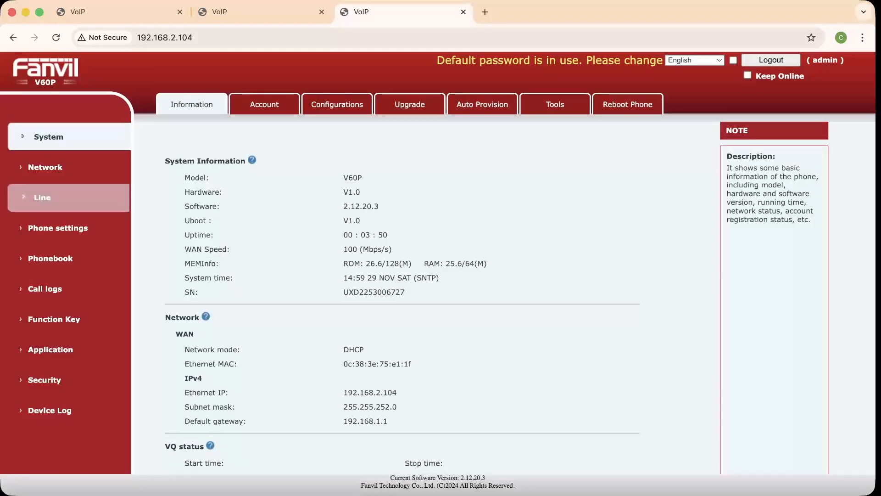
# Enable the hotspot as a client, confirm it is connected to 192.168.2.98, and check line registration
pyautogui.click(42, 197)
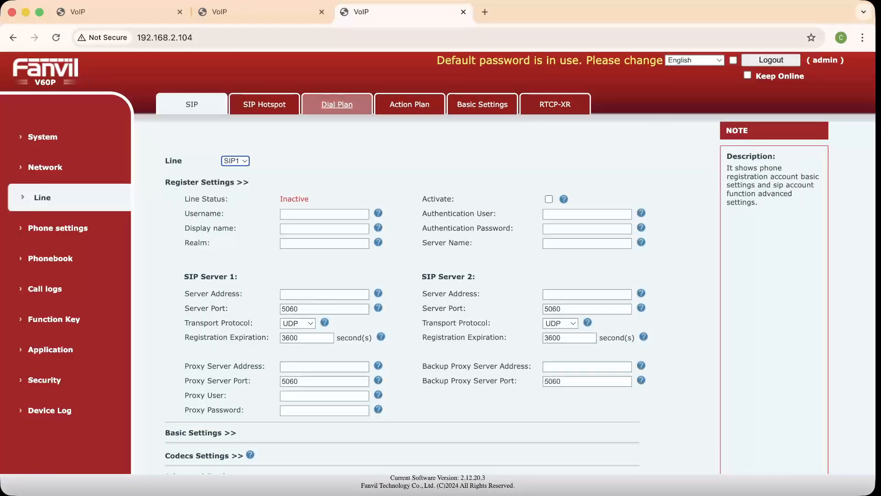
pyautogui.click(264, 104)
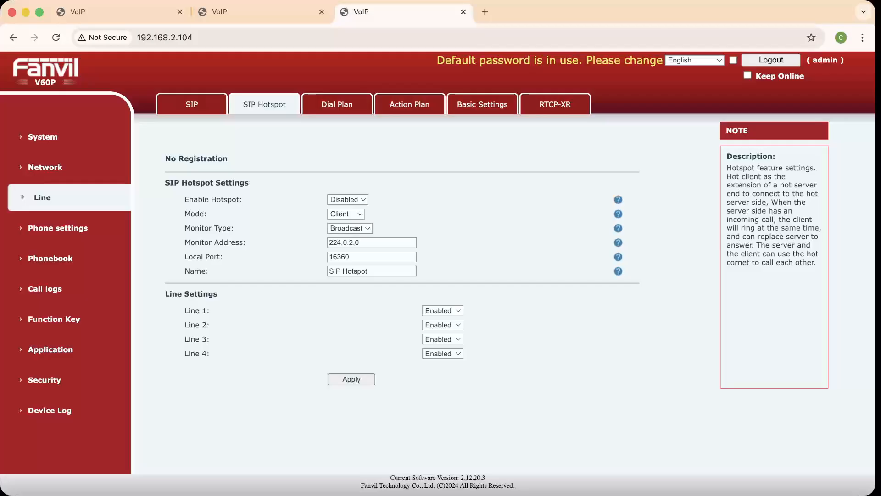
pyautogui.click(348, 199)
pyautogui.click(348, 209)
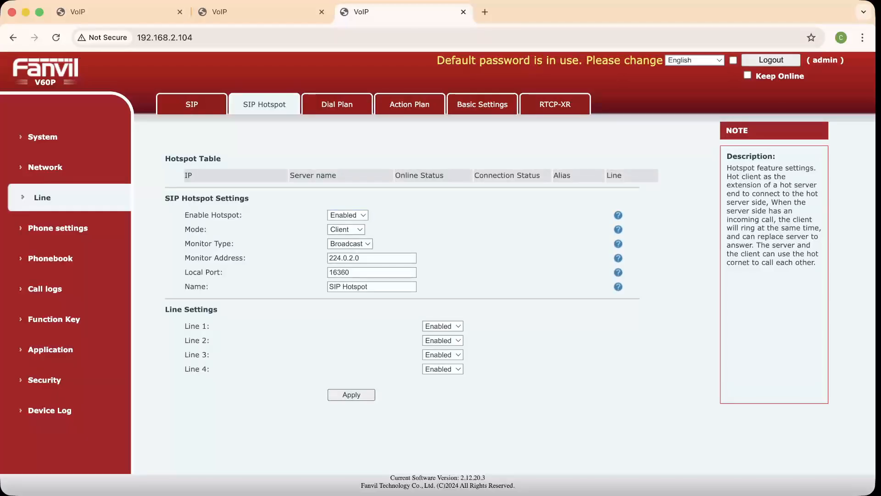
pyautogui.click(192, 104)
pyautogui.click(264, 104)
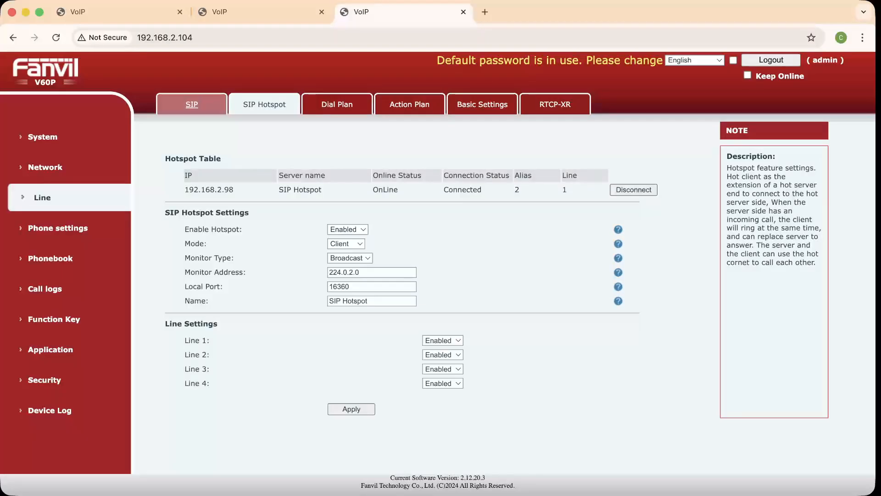
pyautogui.click(192, 104)
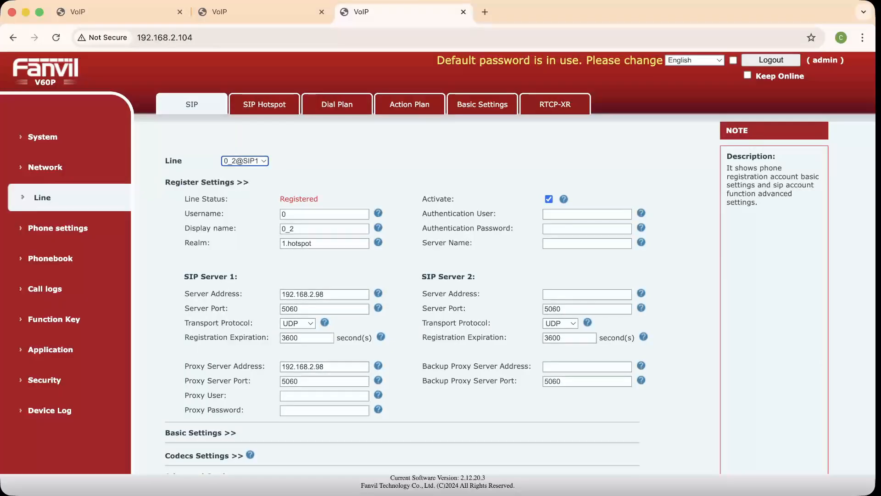
# Show the 192.168.2.98 hotspot client table listing 192.168.2.155 and 192.168.2.104
pyautogui.press('super+1')
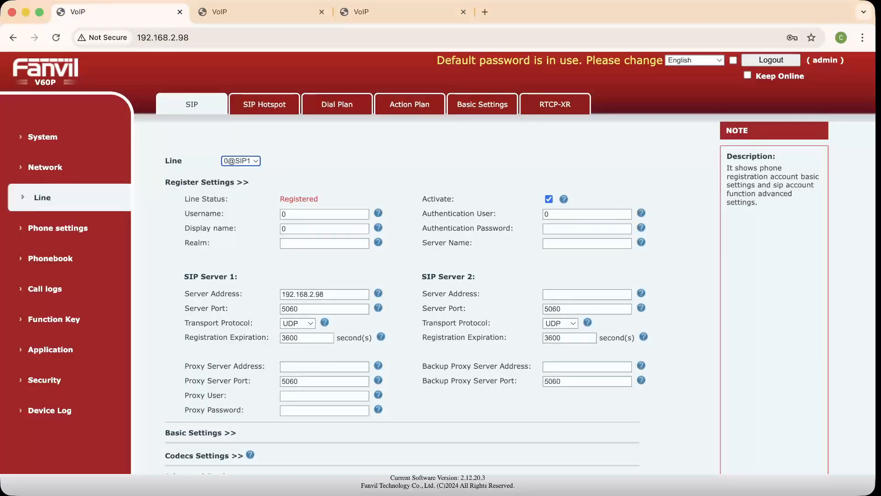
pyautogui.click(264, 104)
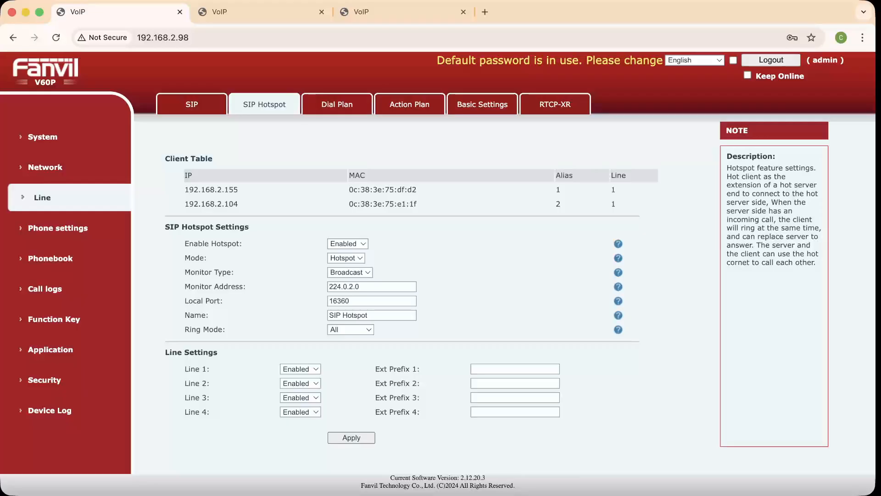
# Enter 1 as the Ext Prefix for Line 1 on the main phone's hotspot page
pyautogui.click(515, 369)
pyautogui.write('1')
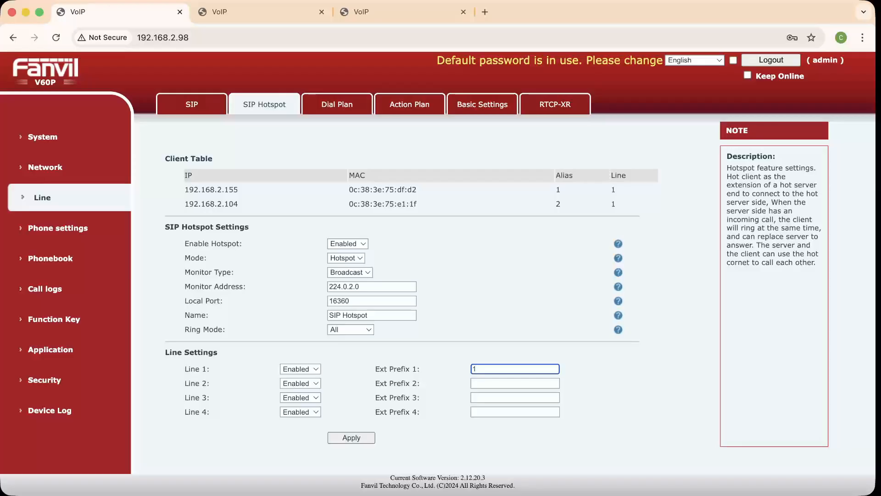